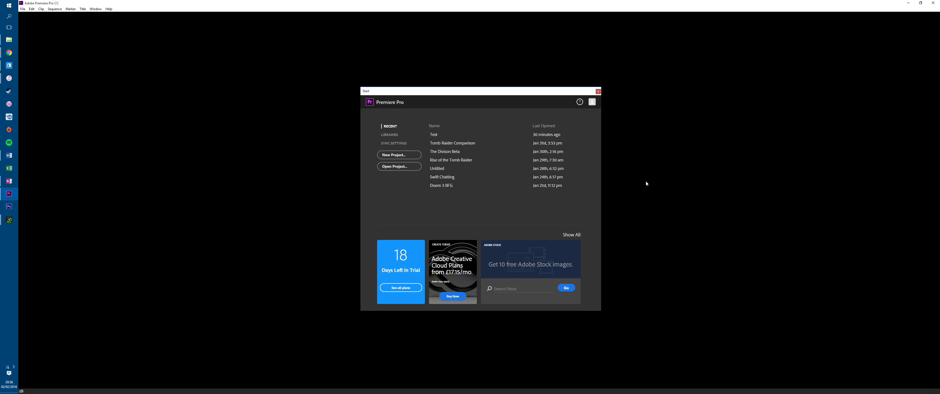
- Start a new project from the Premiere Pro start screen
left_click(409, 158)
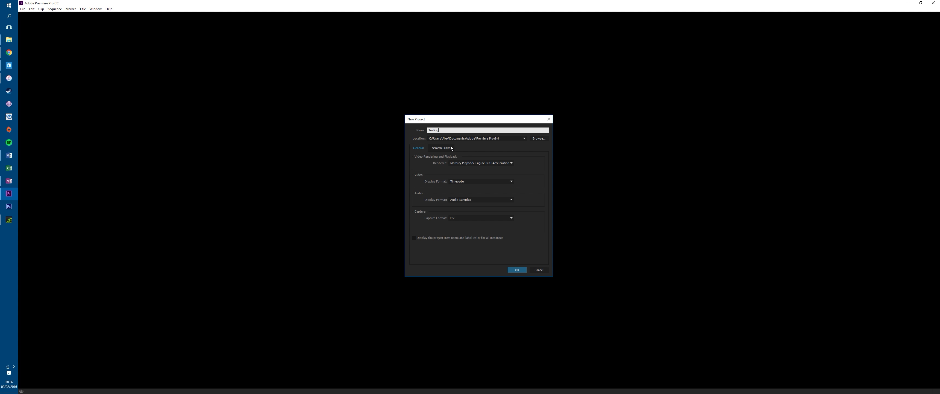
- Create the 'Testing' project with its default general and scratch disk settings
left_click(442, 148)
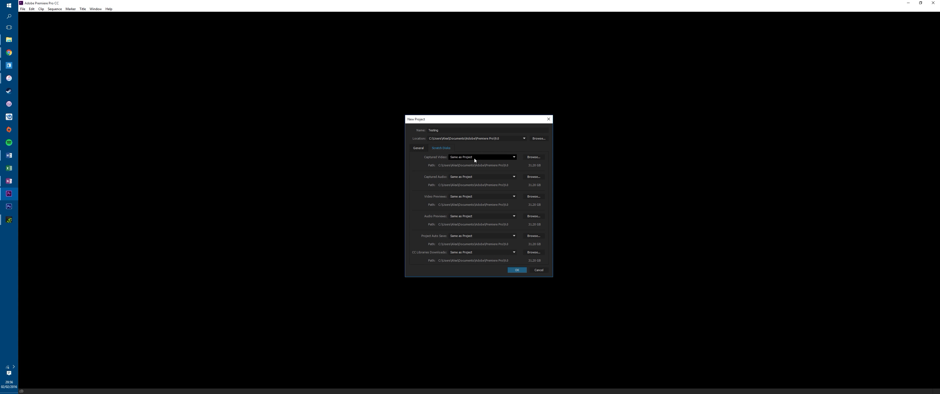
left_click(422, 148)
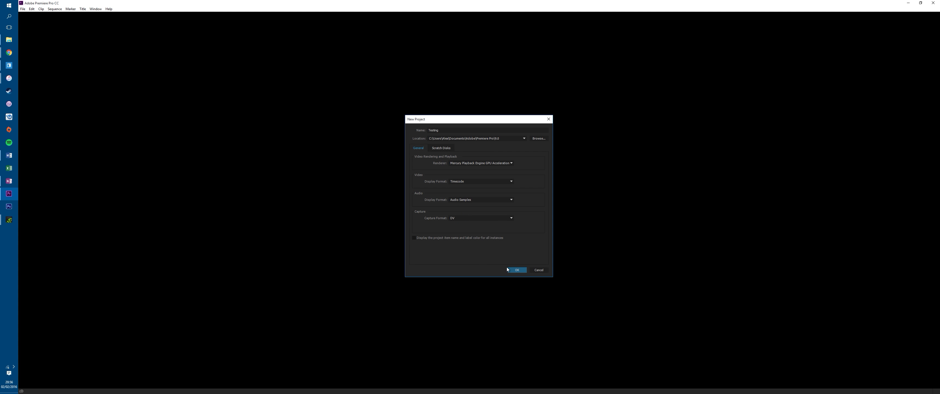
left_click(517, 270)
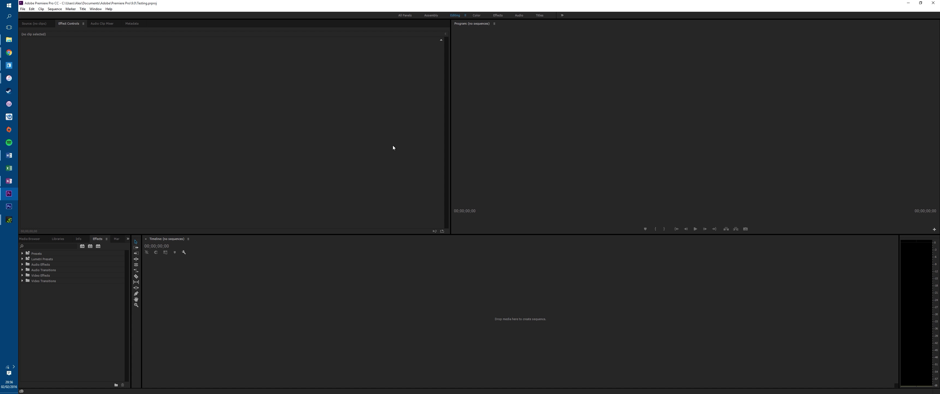
- Drag Sanctum.mp4 from File Explorer onto the timeline to create the Sanctum sequence
key("shift+7")
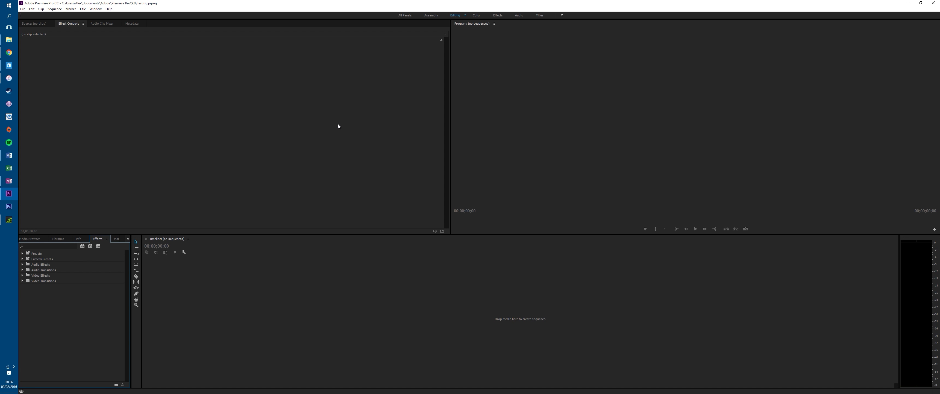
left_click(9, 39)
left_click_drag(111, 134, 453, 335)
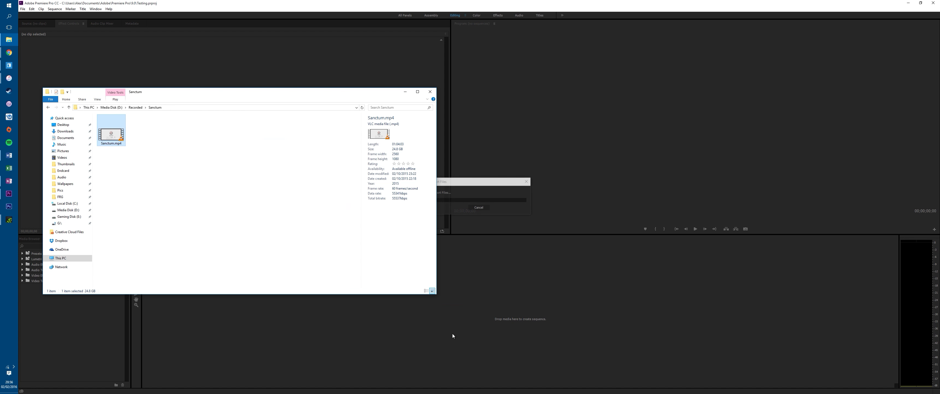
left_click(517, 297)
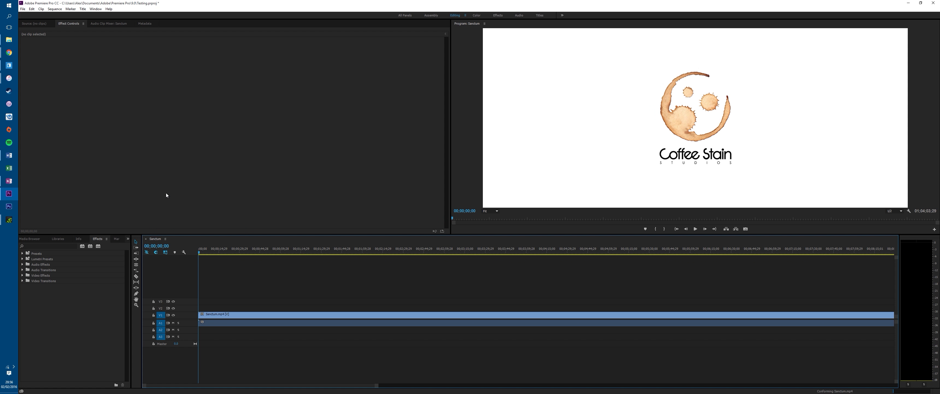
- Open Export Settings for the Sanctum sequence via File > Export > Media
left_click(24, 9)
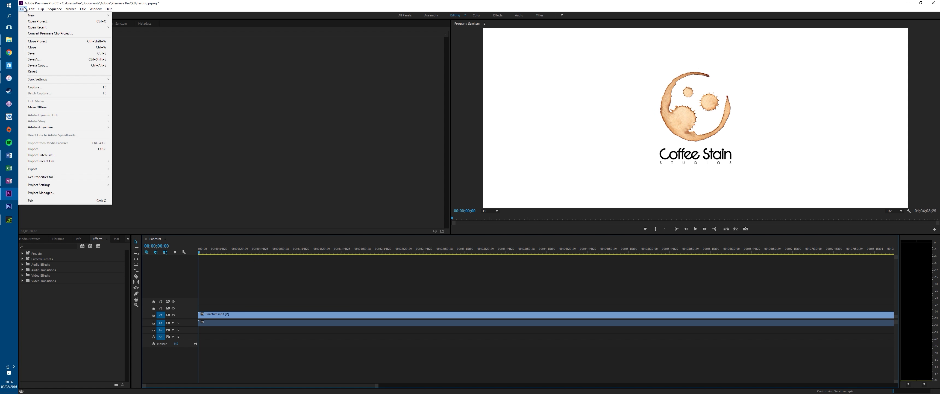
left_click(69, 171)
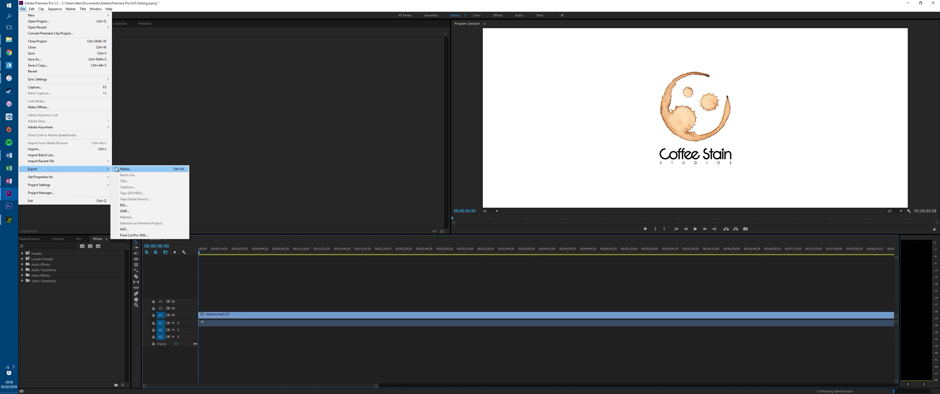
left_click(123, 169)
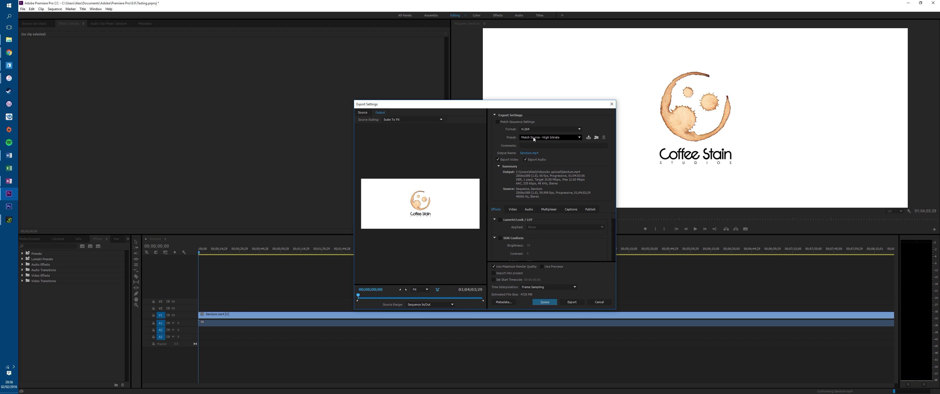
- Keep H.264 as the format and Match Source - High bitrate as the preset
left_click(537, 129)
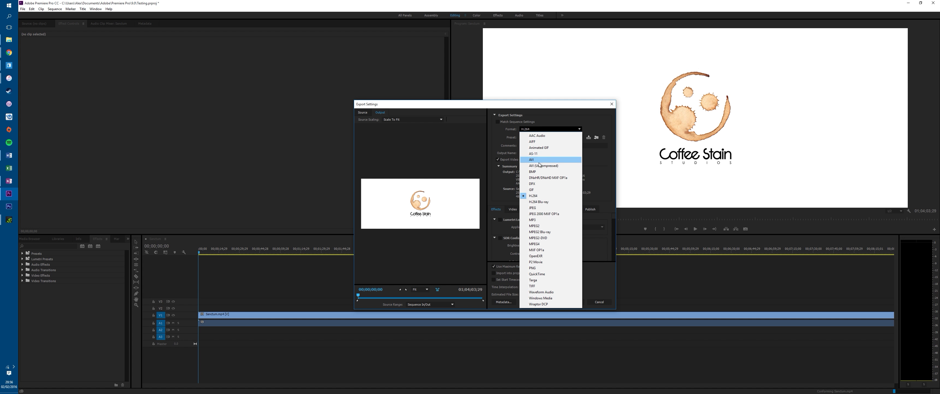
left_click(576, 122)
left_click(572, 136)
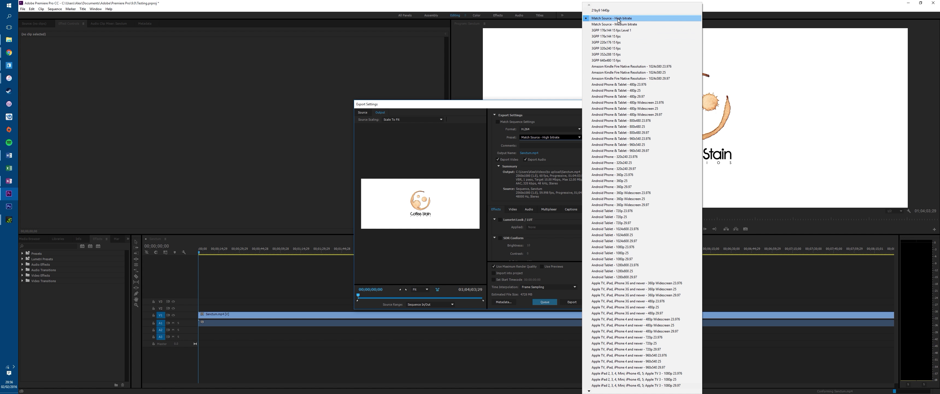
left_click(551, 119)
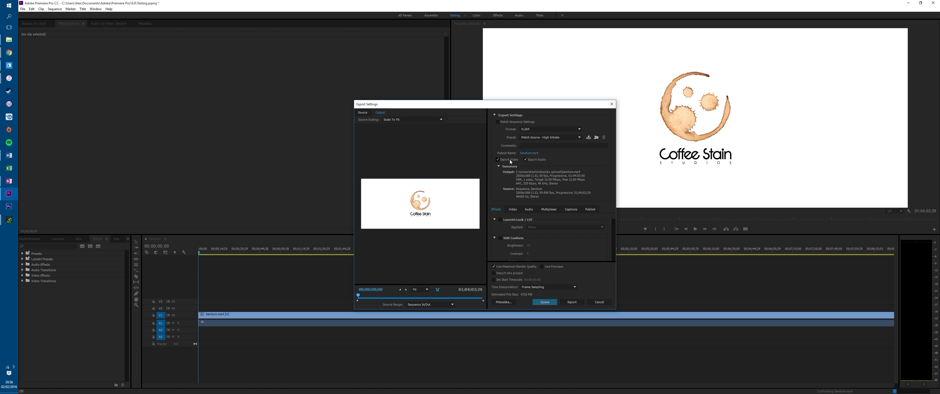
- Save the export output as Sanctum.mp4 in the 'to upload' videos folder
left_click(529, 154)
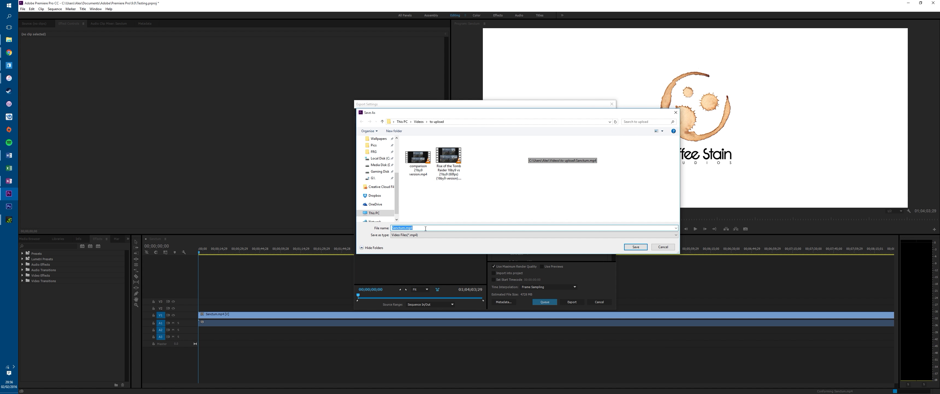
left_click(636, 247)
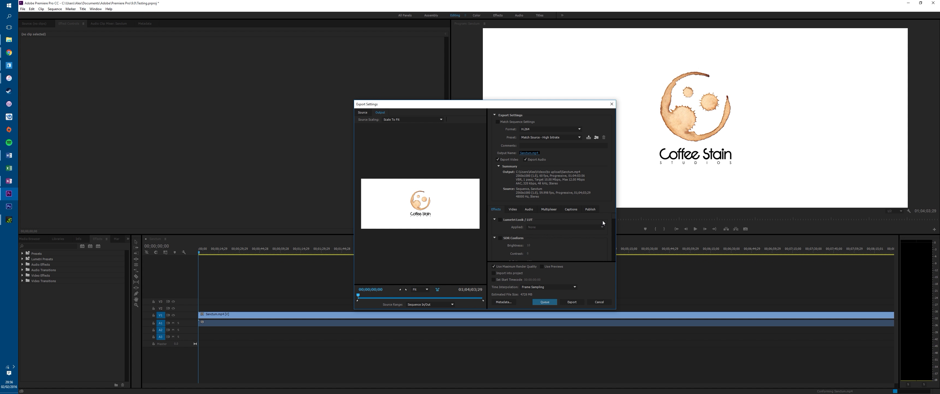
- Set target and maximum bitrate to 75 Mbps and enable Use Maximum Render Quality
left_click_drag(613, 216, 615, 255)
left_click(513, 209)
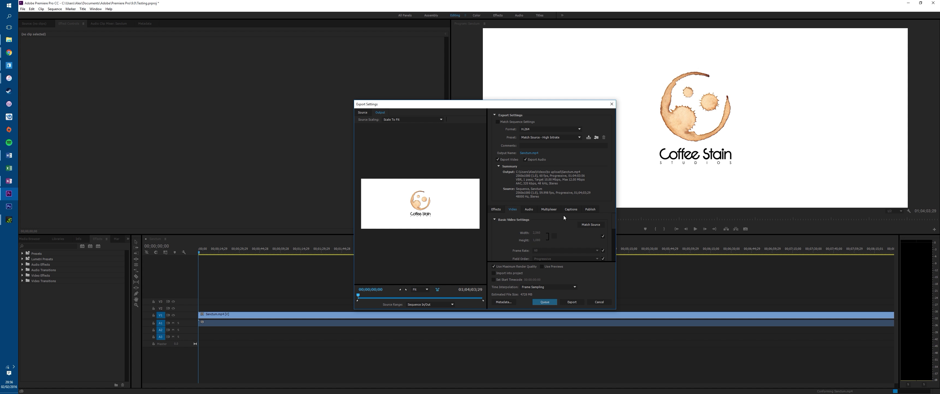
left_click_drag(613, 221, 600, 249)
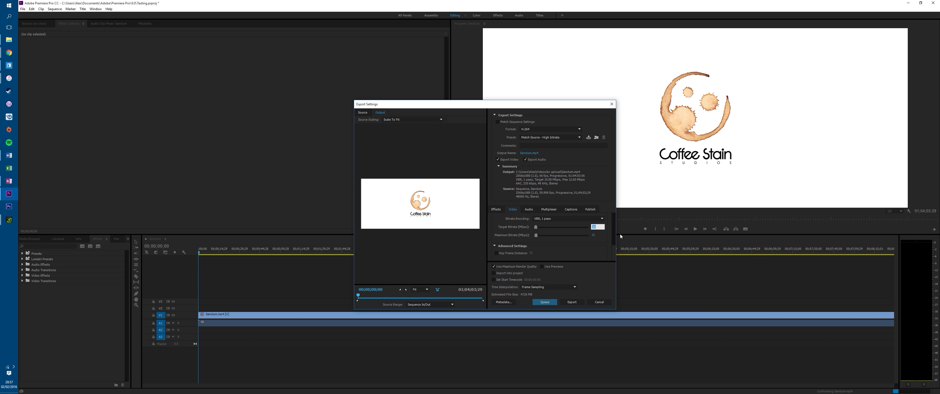
left_click(595, 236)
left_click(507, 268)
left_click(441, 120)
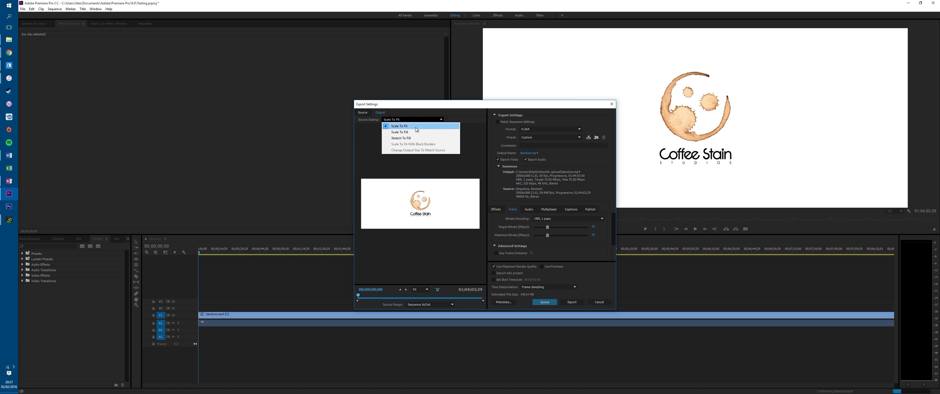
left_click(465, 118)
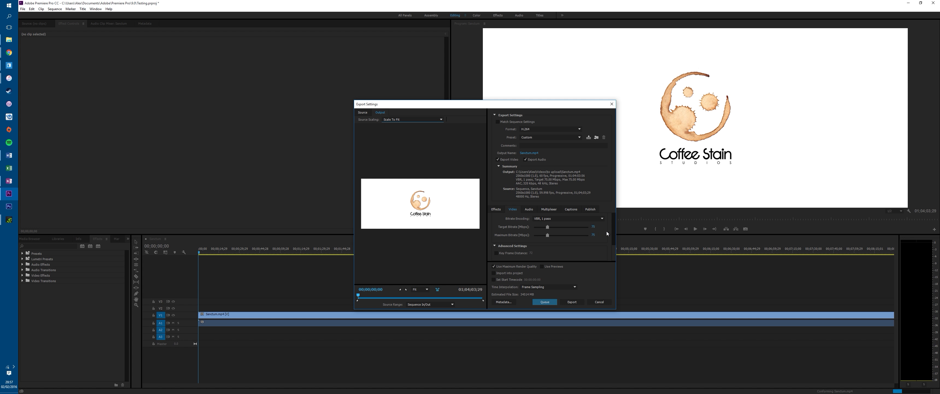
left_click_drag(614, 236, 614, 218)
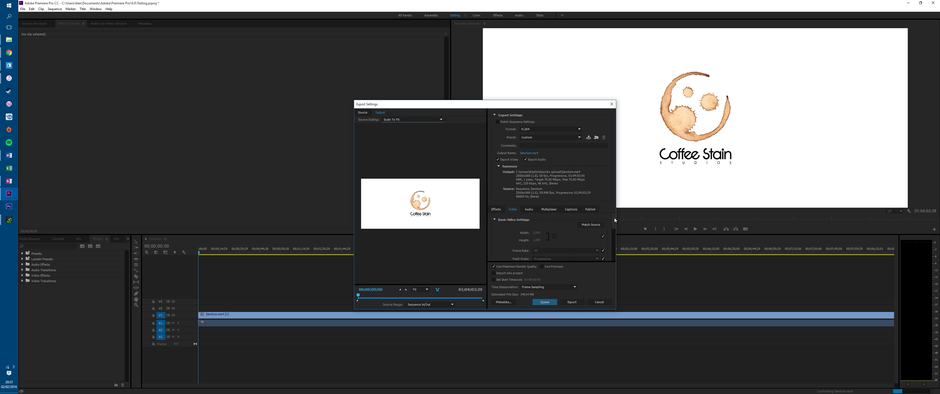
left_click(603, 236)
left_click(539, 233)
type("1,9")
type("20")
key("Return")
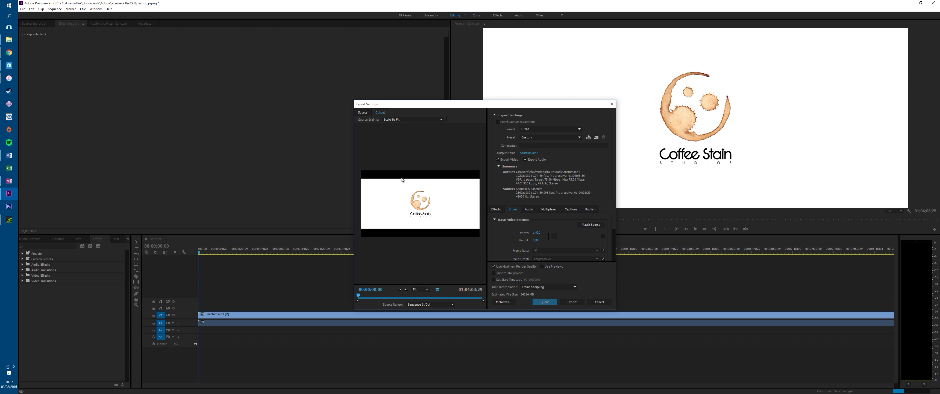
left_click(537, 232)
type("2560")
left_click(583, 234)
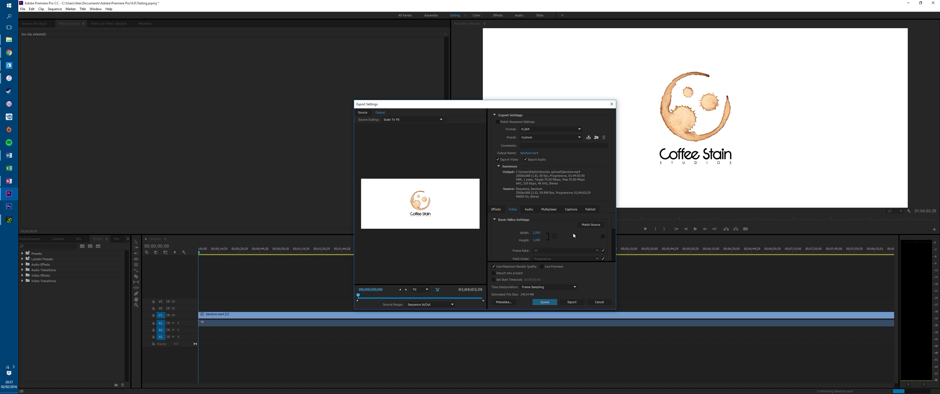
left_click(589, 226)
scroll(595, 228, "down", 5)
left_click(404, 119)
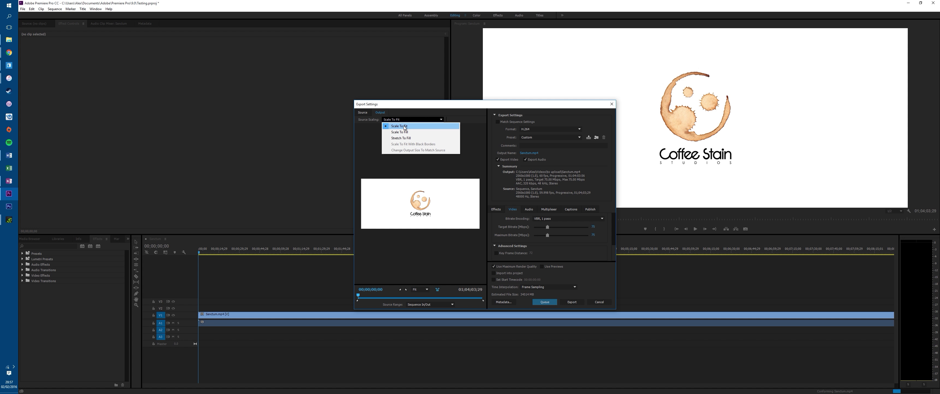
- Keep Scale To Fit source scaling and scroll back to the bitrate settings
left_click(405, 127)
scroll(585, 258, "up", 3)
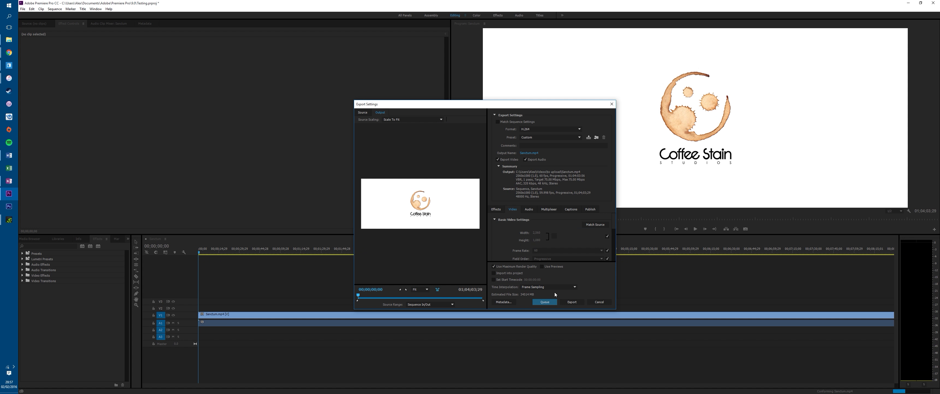
left_click_drag(610, 236, 615, 265)
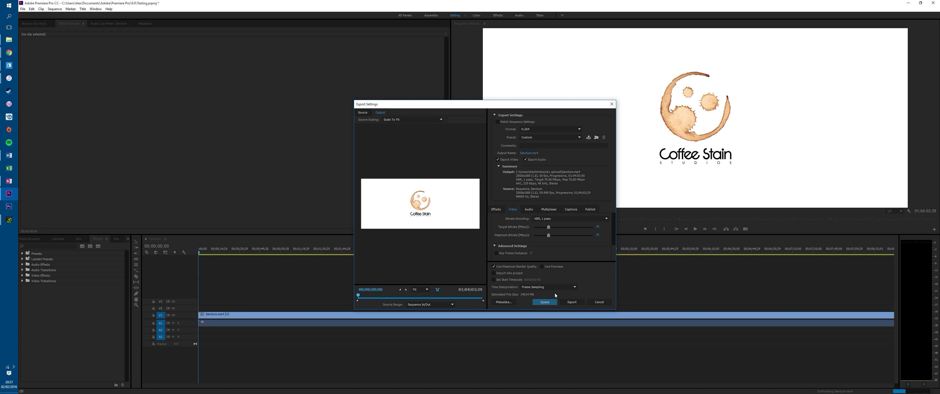
- Start the export, decline it at the low-disk-space warning, and close Export Settings
left_click(567, 302)
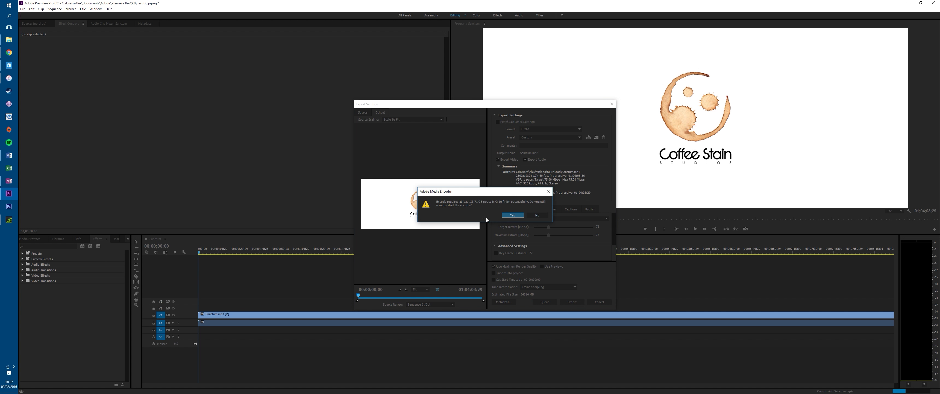
left_click(537, 215)
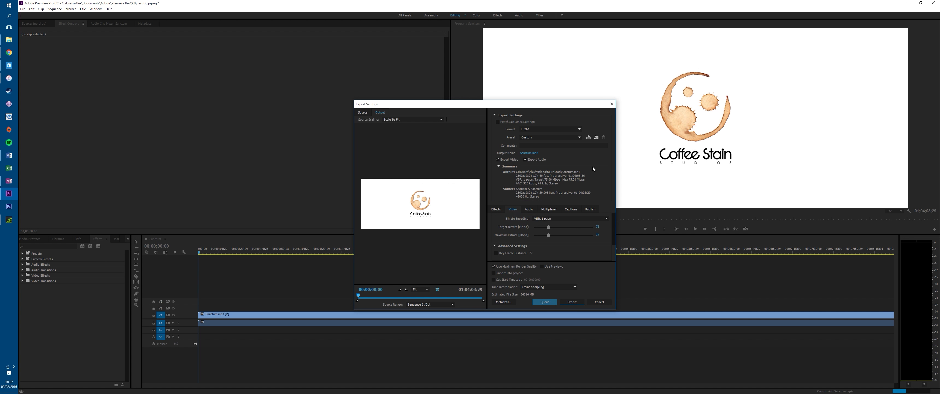
left_click(612, 104)
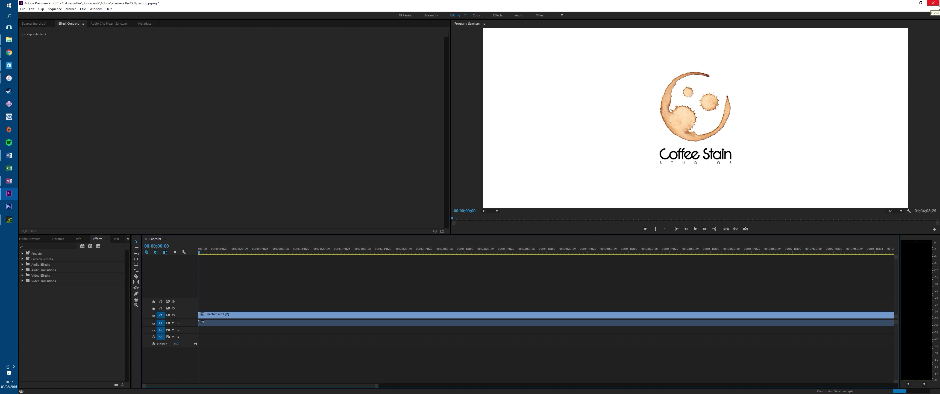